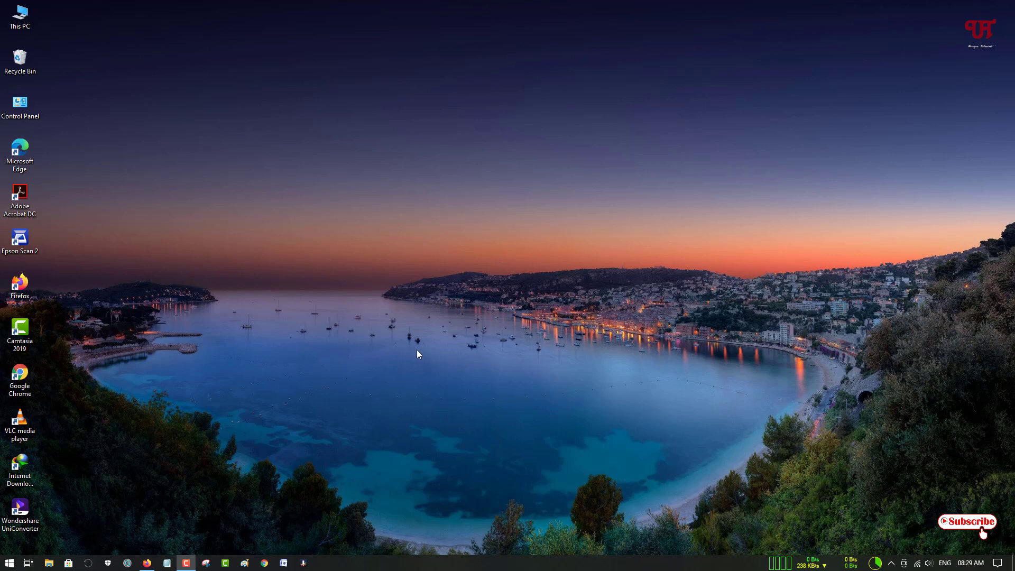
# Bring Firefox back and open the ueli.app result from the Ueli Power Launcher search.
pyautogui.click(147, 562)
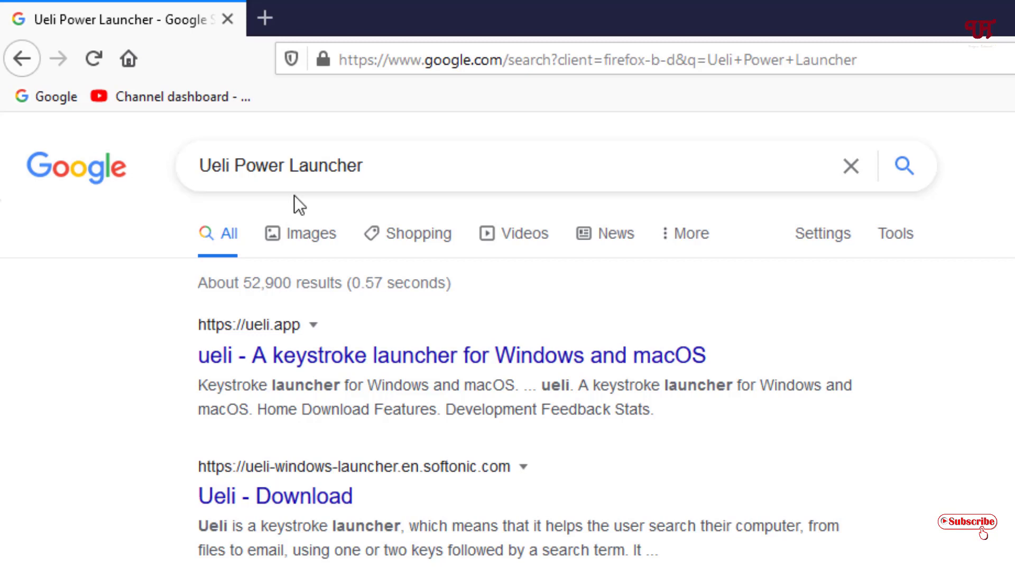
pyautogui.click(354, 368)
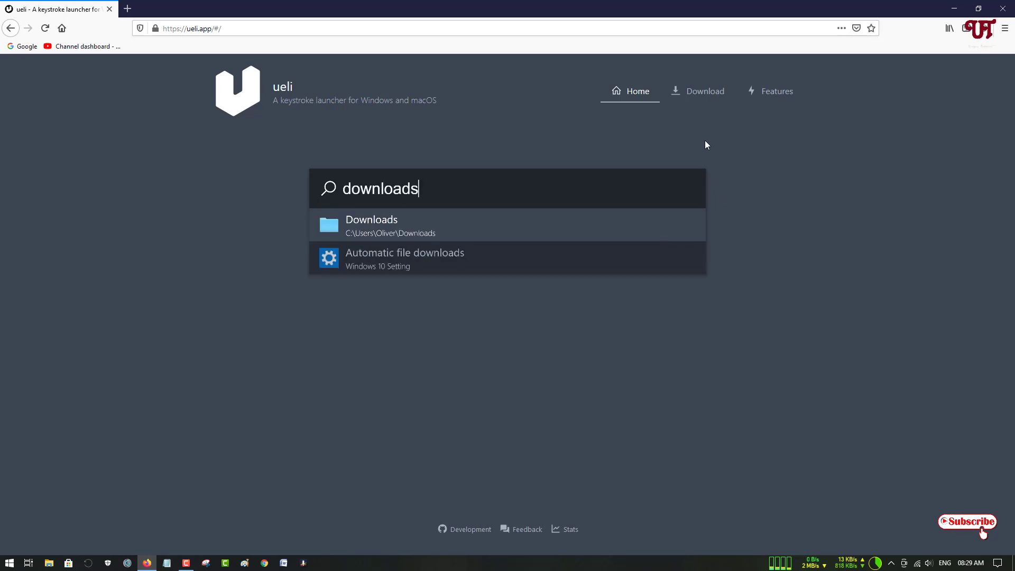
# Go to the ueli.app Download page listing the version 8.12.0 installers.
pyautogui.click(705, 93)
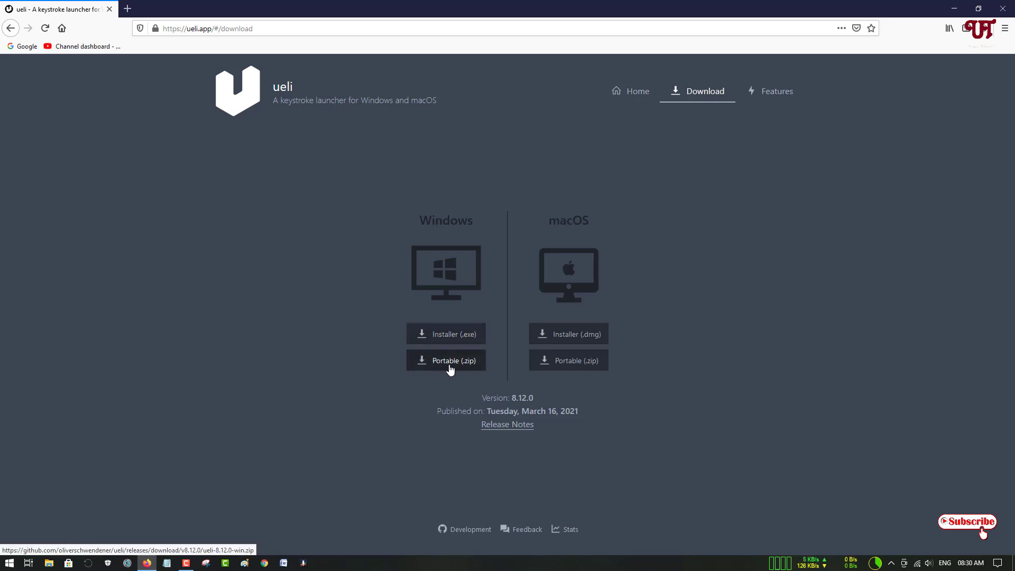
# Save the ueli-Setup-8.12.0.exe installer, retrying the failed download until all 132 MB complete.
pyautogui.click(433, 342)
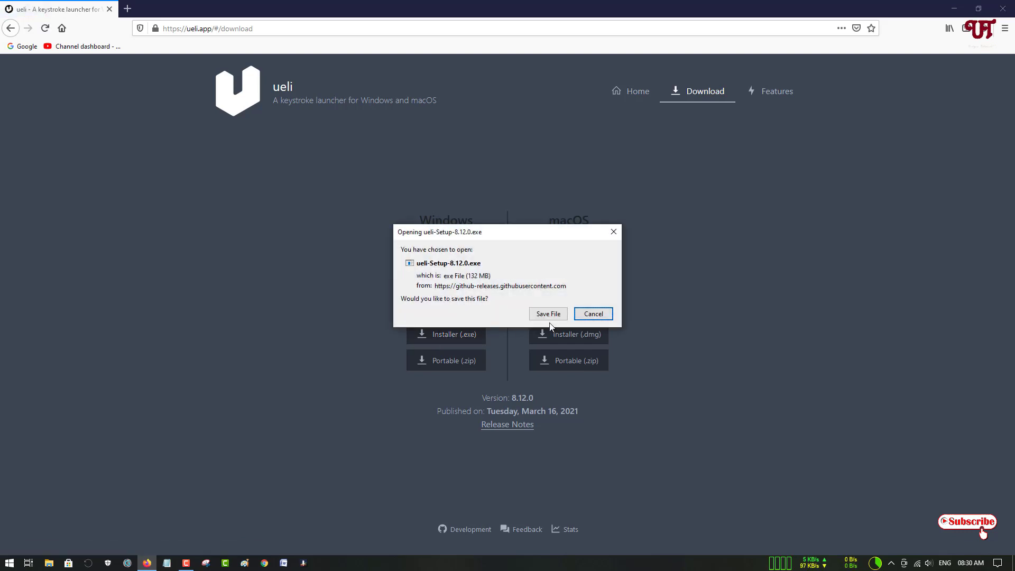
pyautogui.click(548, 314)
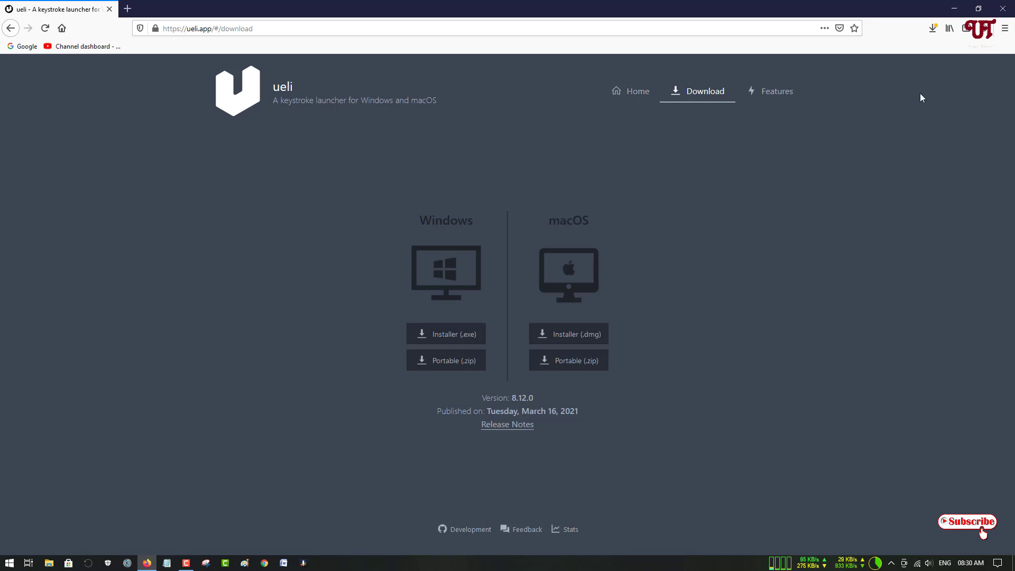
pyautogui.click(930, 30)
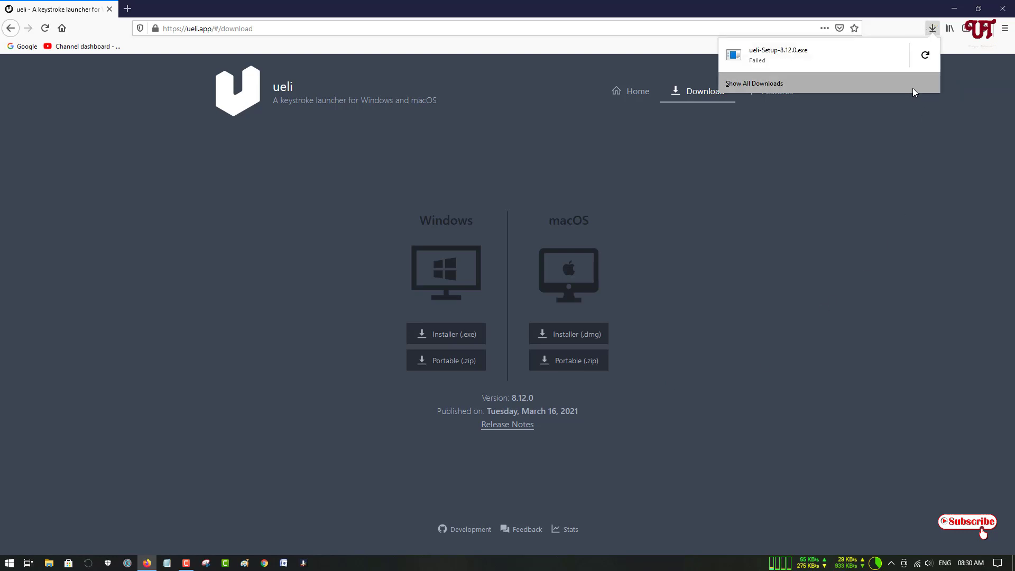
pyautogui.click(924, 58)
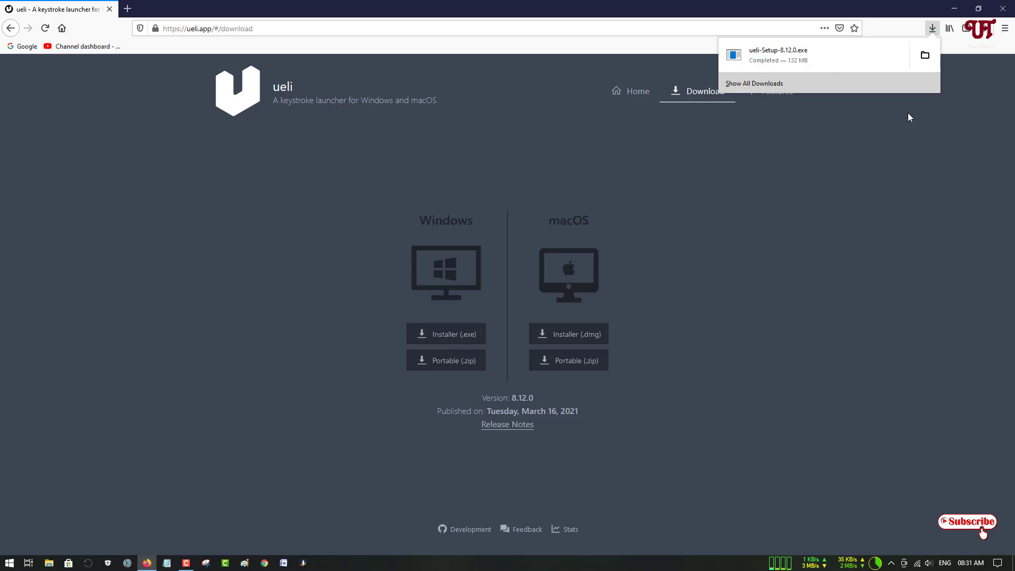
# Show ueli-Setup-8.12.0 in its Downloads folder and close Firefox.
pyautogui.click(925, 56)
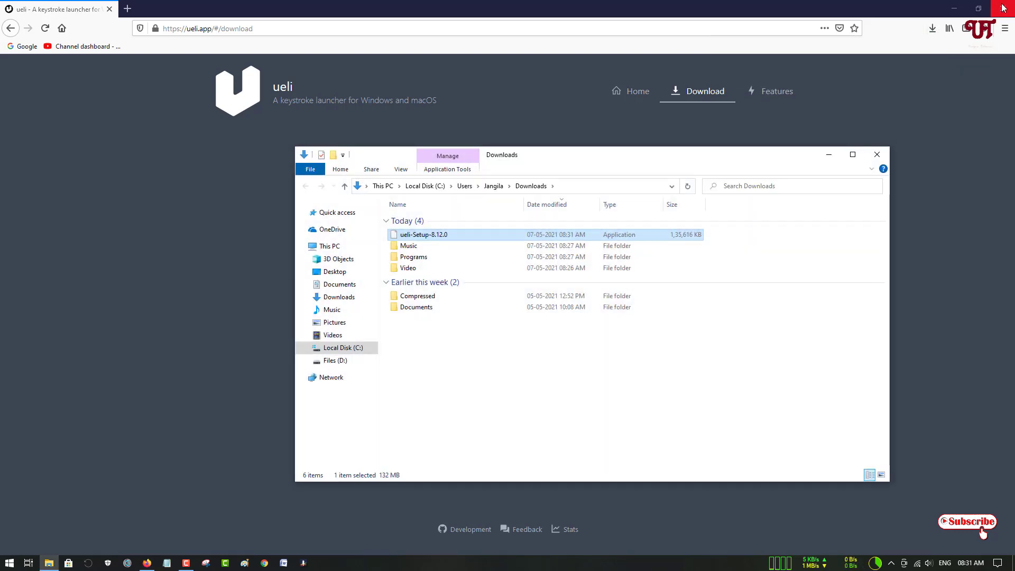
pyautogui.click(1002, 8)
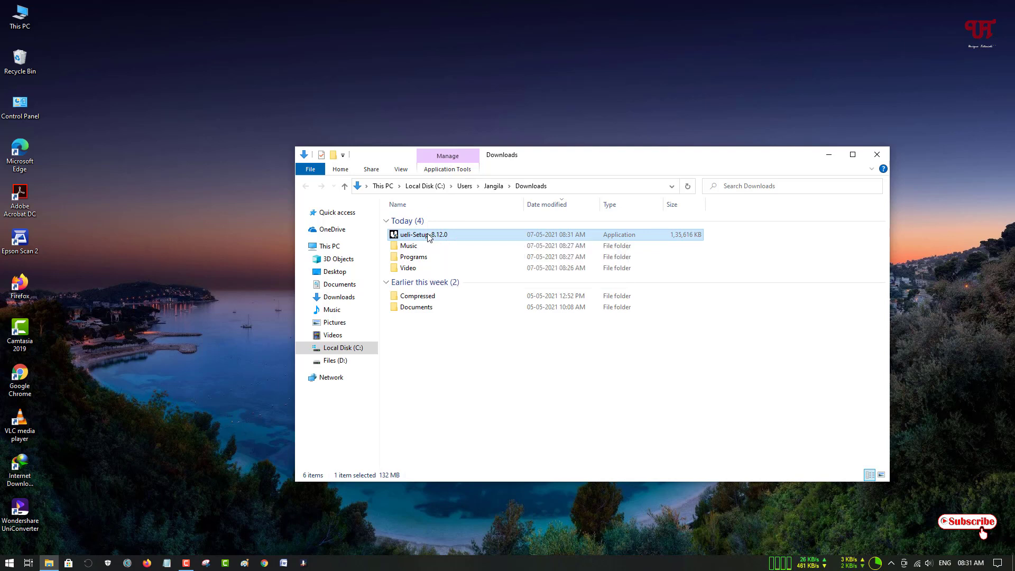
# Close Explorer, install ueli to the default Program Files folder, and finish with ueli running.
pyautogui.click(877, 154)
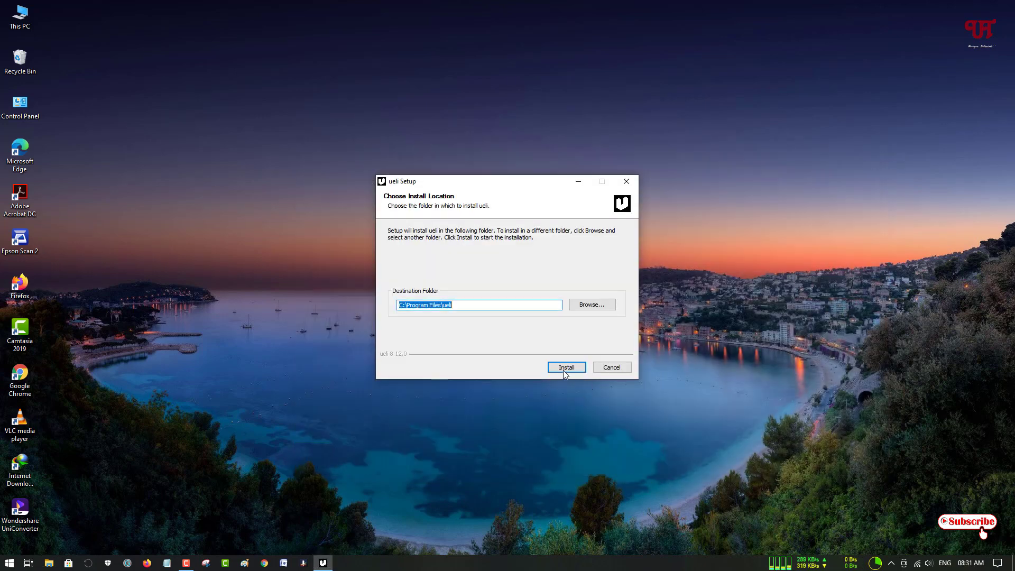
pyautogui.click(564, 370)
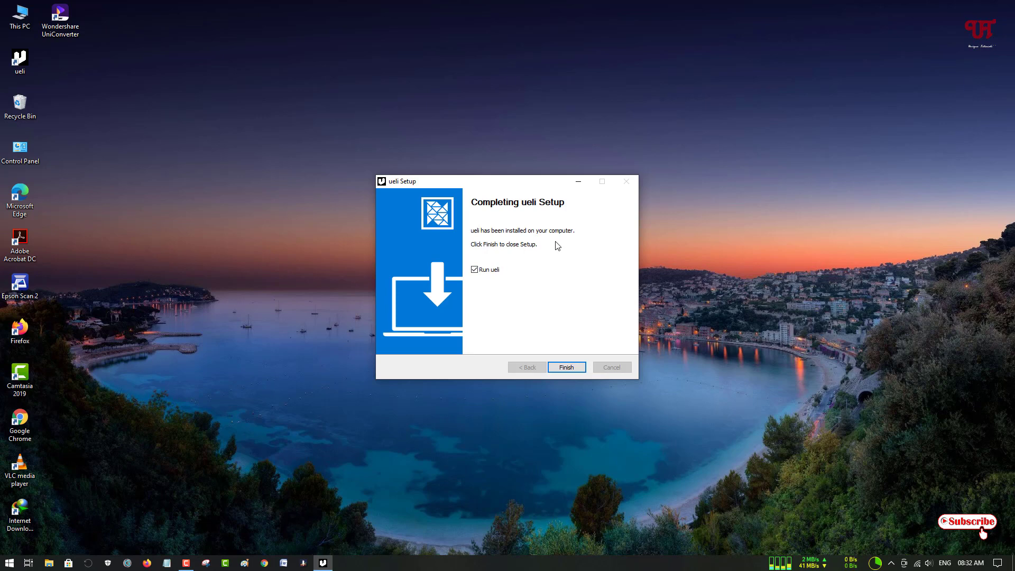
pyautogui.click(567, 367)
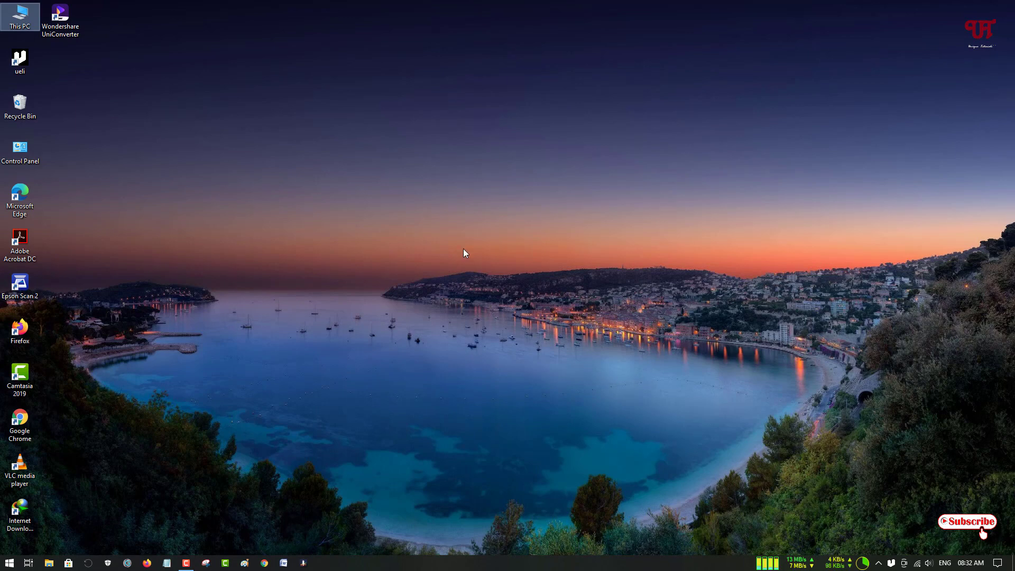
# Move the ueli desktop shortcut beside This PC, then open Settings from ueli's tray icon.
pyautogui.moveTo(30, 58); pyautogui.dragTo(73, 68)
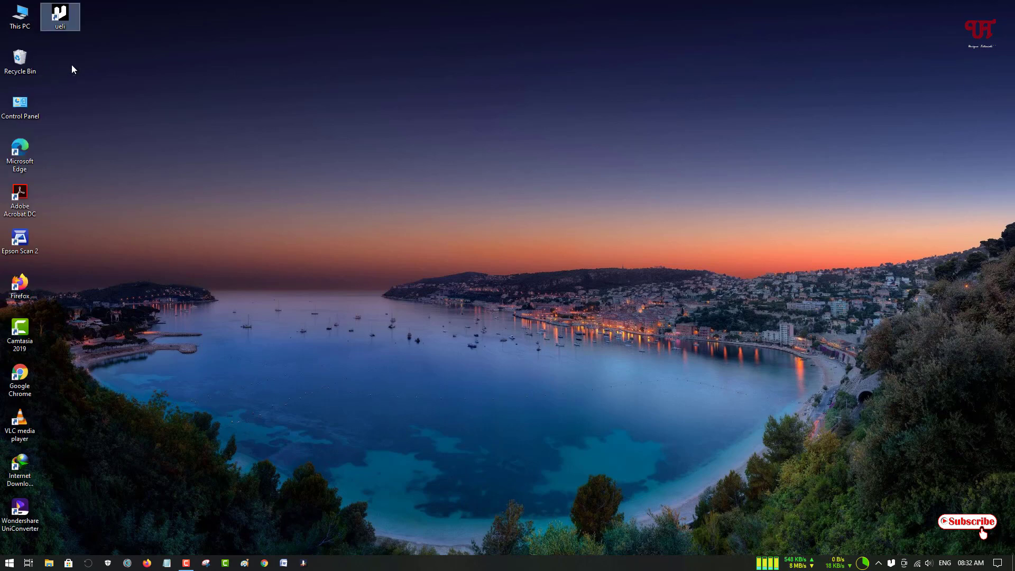
pyautogui.click(67, 37)
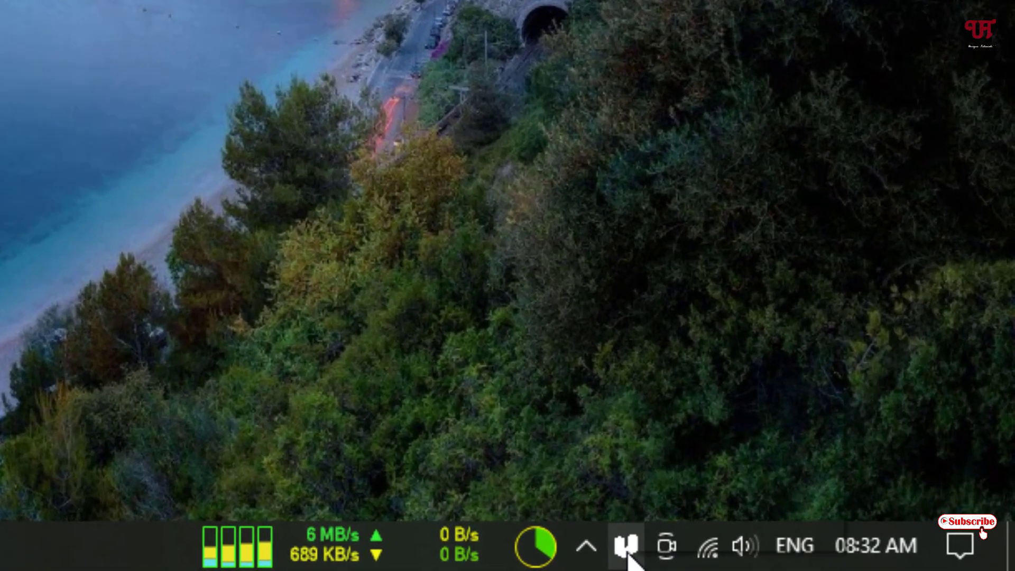
pyautogui.rightClick(891, 564)
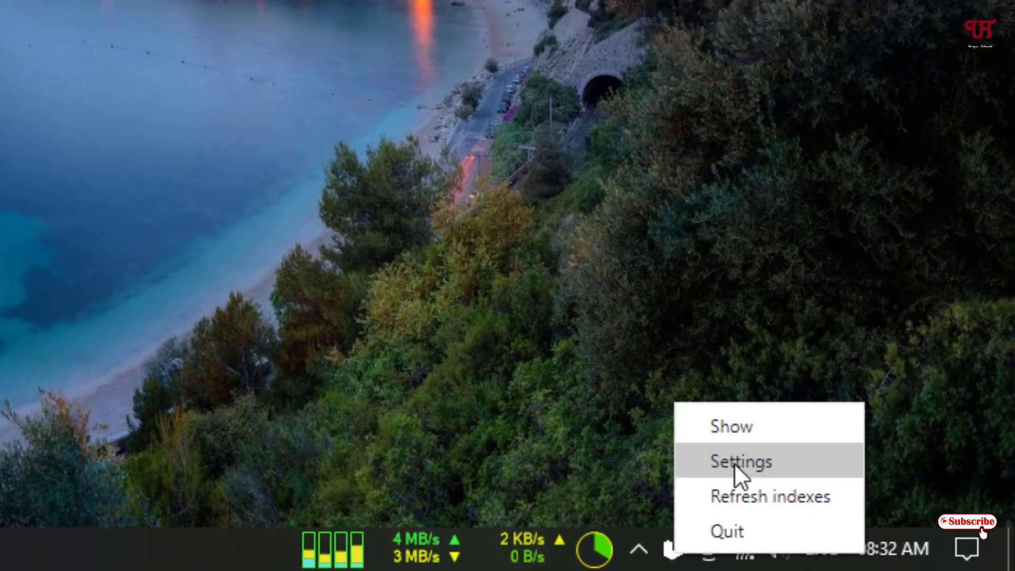
pyautogui.click(696, 447)
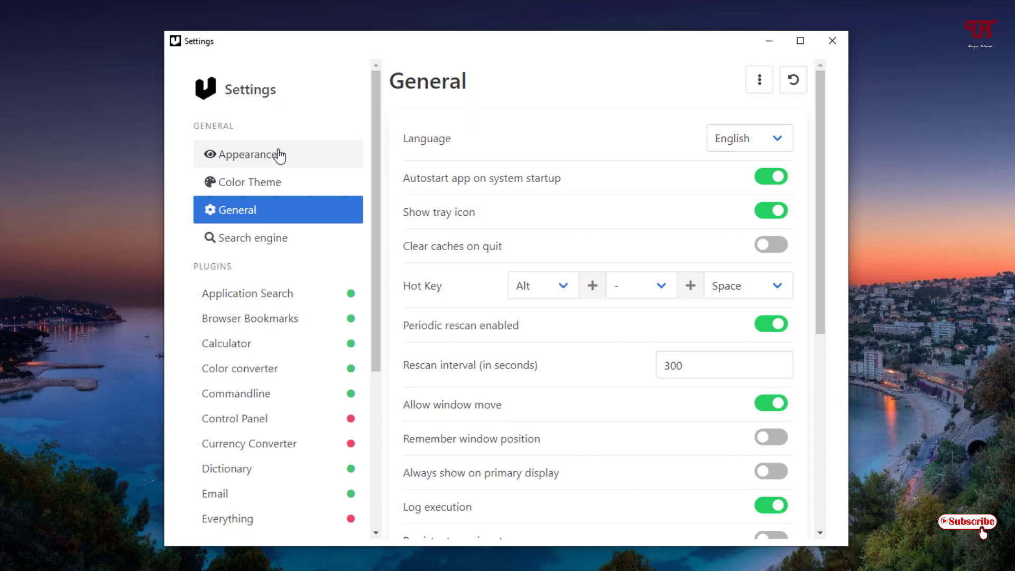
pyautogui.click(279, 155)
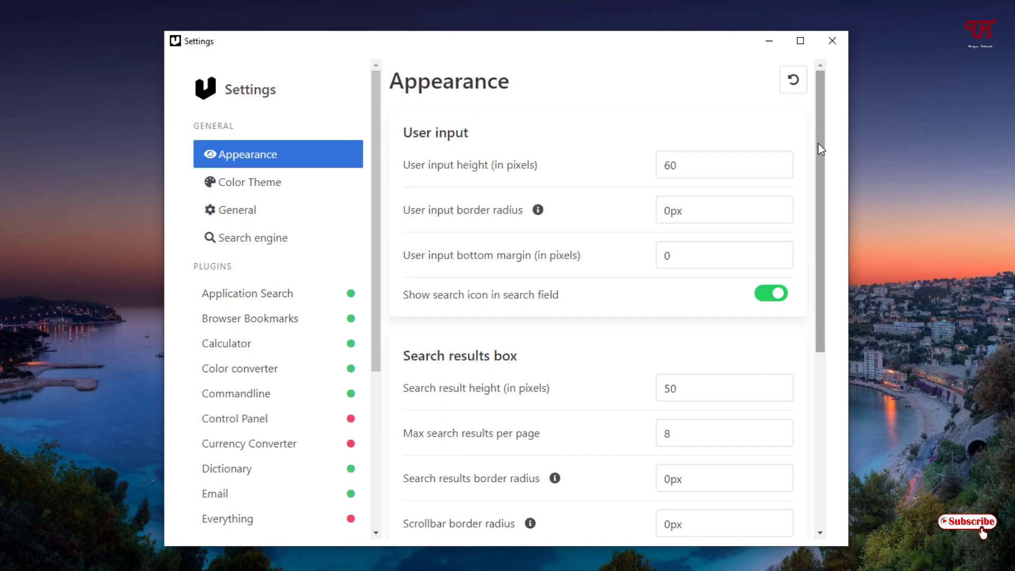
pyautogui.scroll(-1, 820, 157)
pyautogui.moveTo(820, 157); pyautogui.dragTo(826, 130)
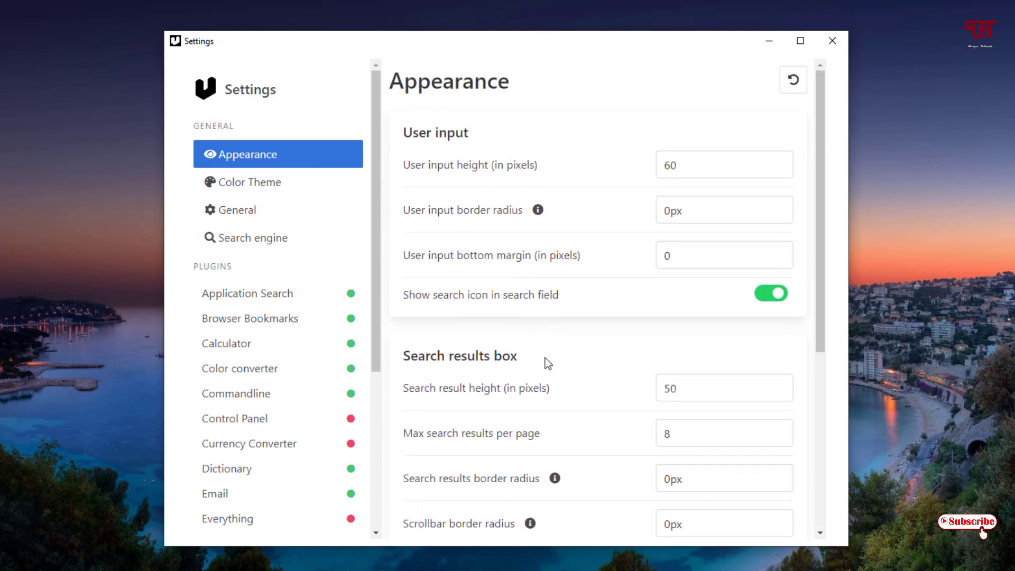
pyautogui.click(236, 191)
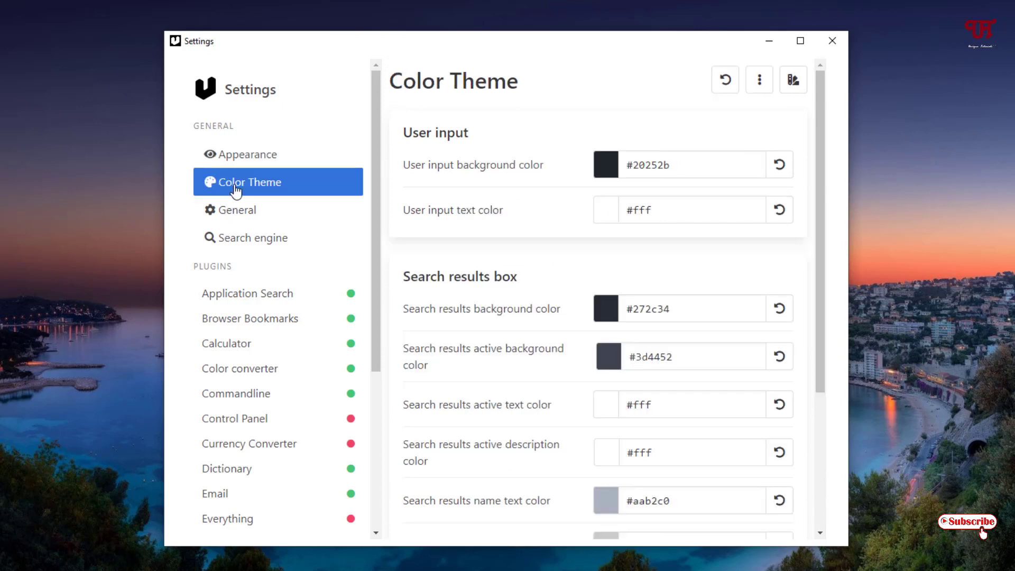
pyautogui.click(238, 214)
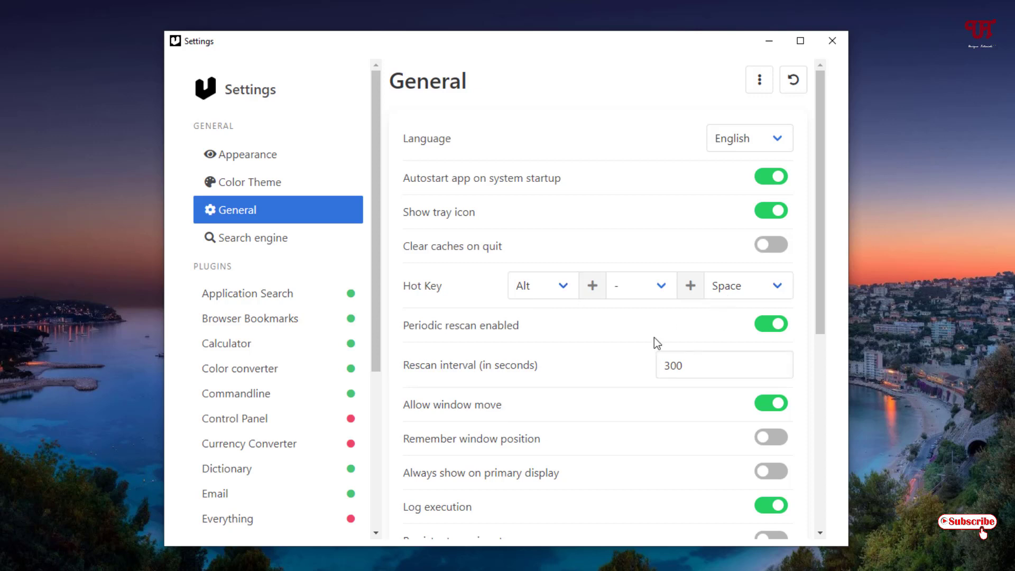
pyautogui.hotkey('alt', 'space')
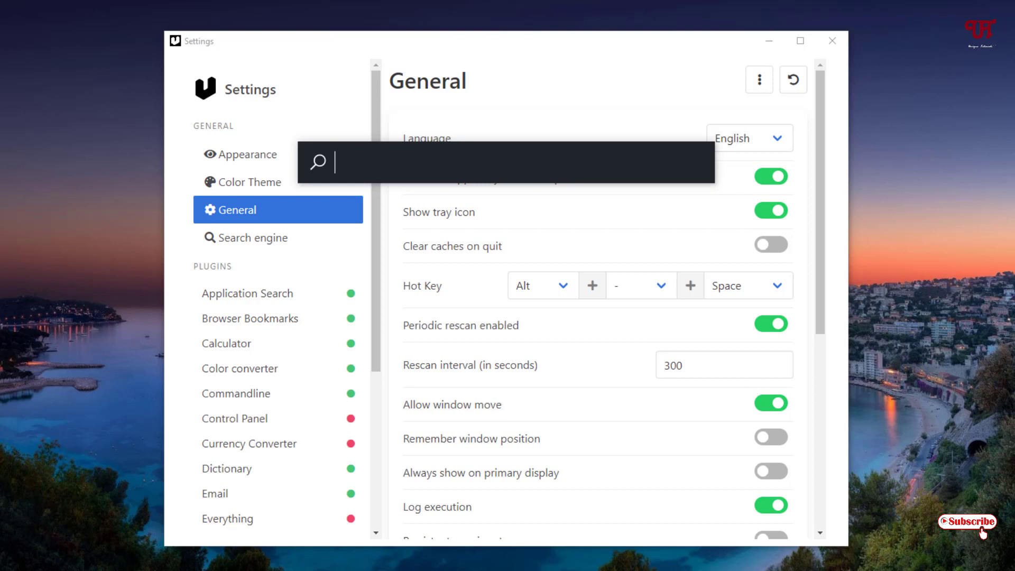
pyautogui.click(967, 312)
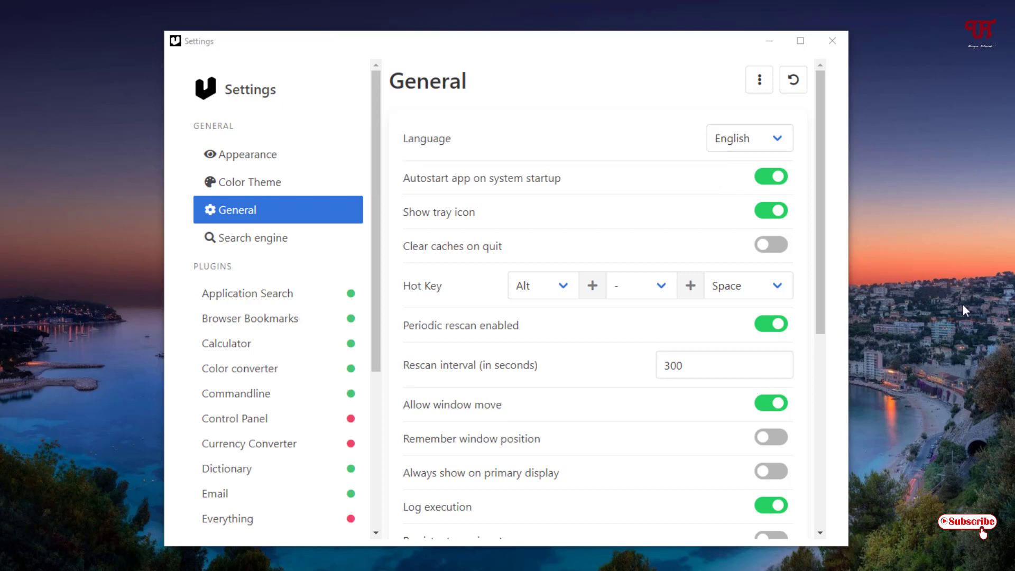
pyautogui.click(566, 295)
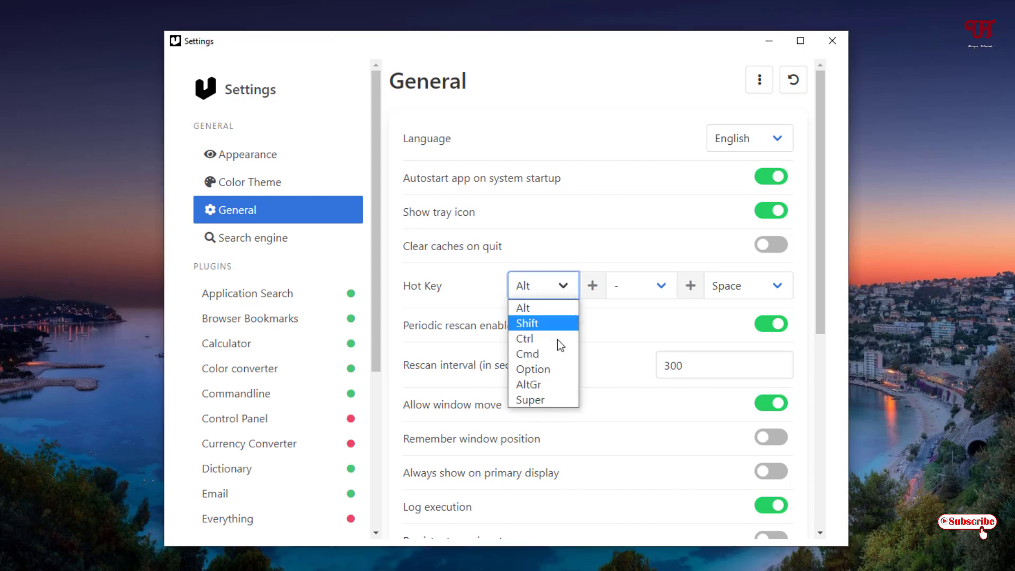
pyautogui.click(494, 291)
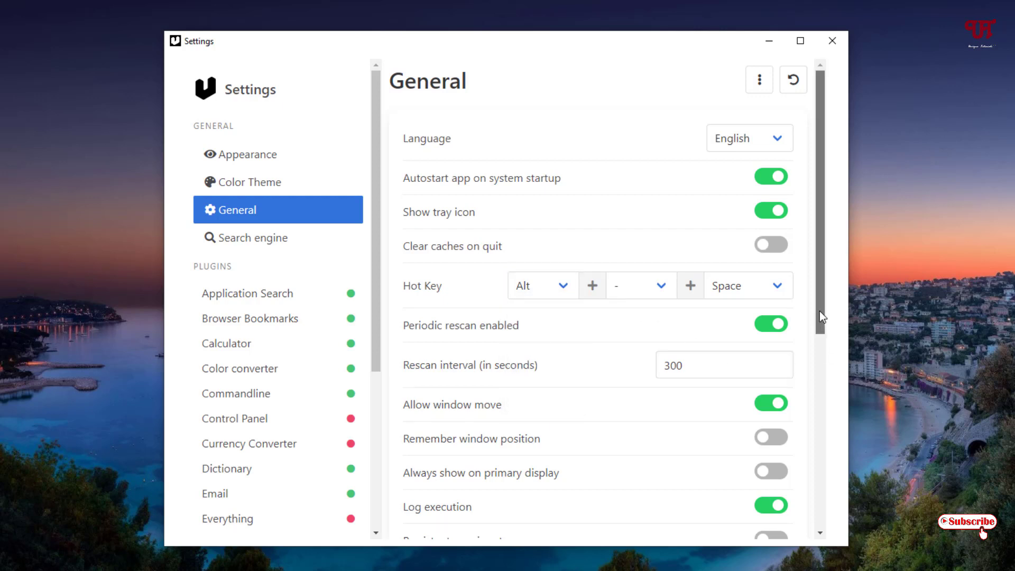
pyautogui.moveTo(819, 310); pyautogui.dragTo(830, 357)
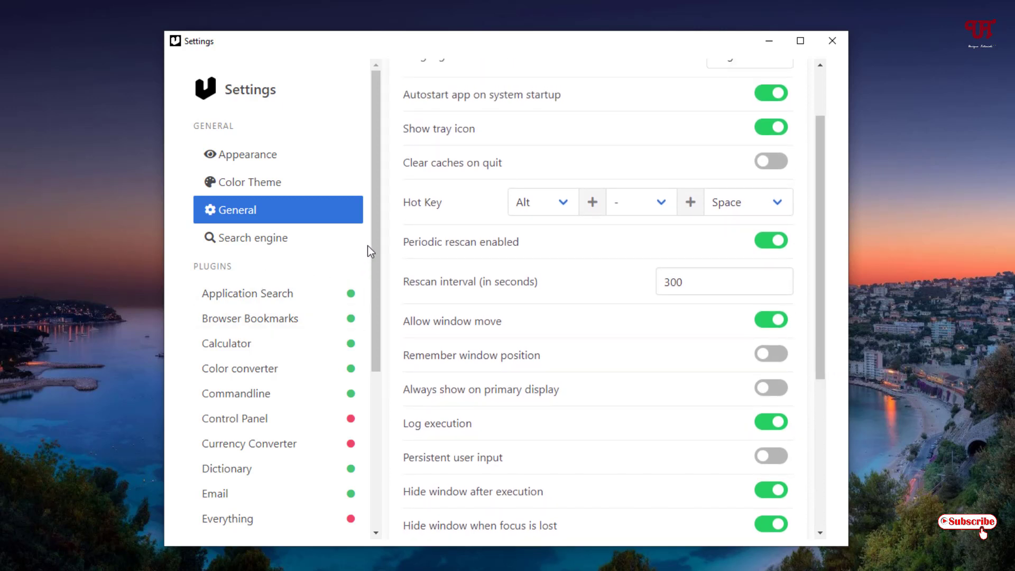
# Show the Search engine settings page and scroll down the plugin list.
pyautogui.scroll(-1, 377, 248)
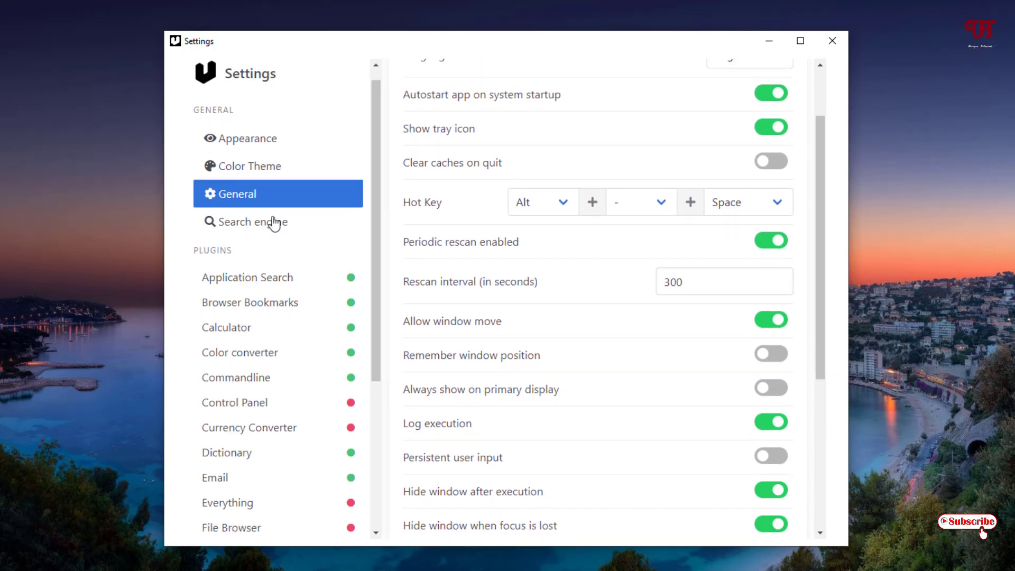
pyautogui.click(235, 224)
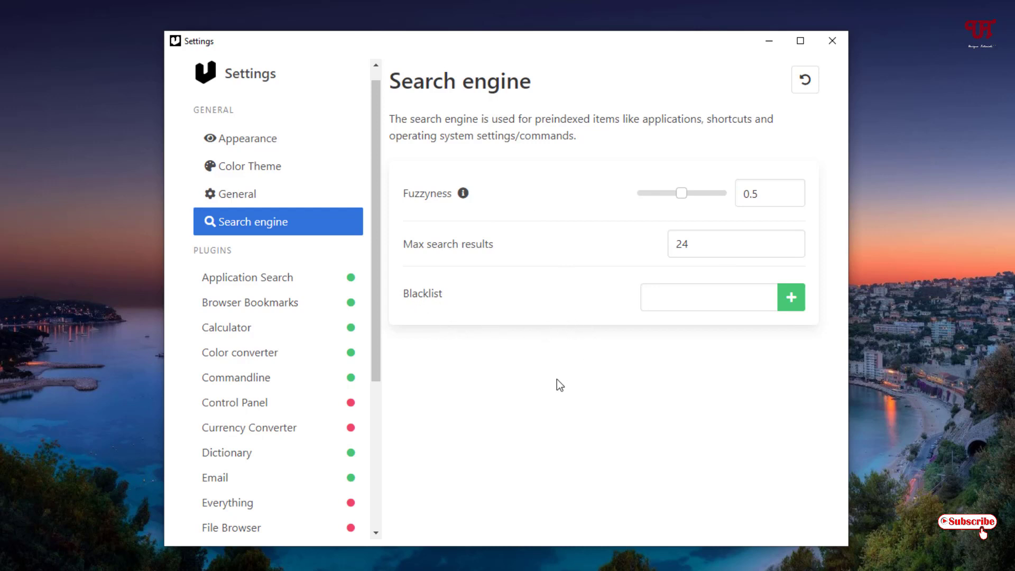
pyautogui.moveTo(379, 278); pyautogui.dragTo(378, 359)
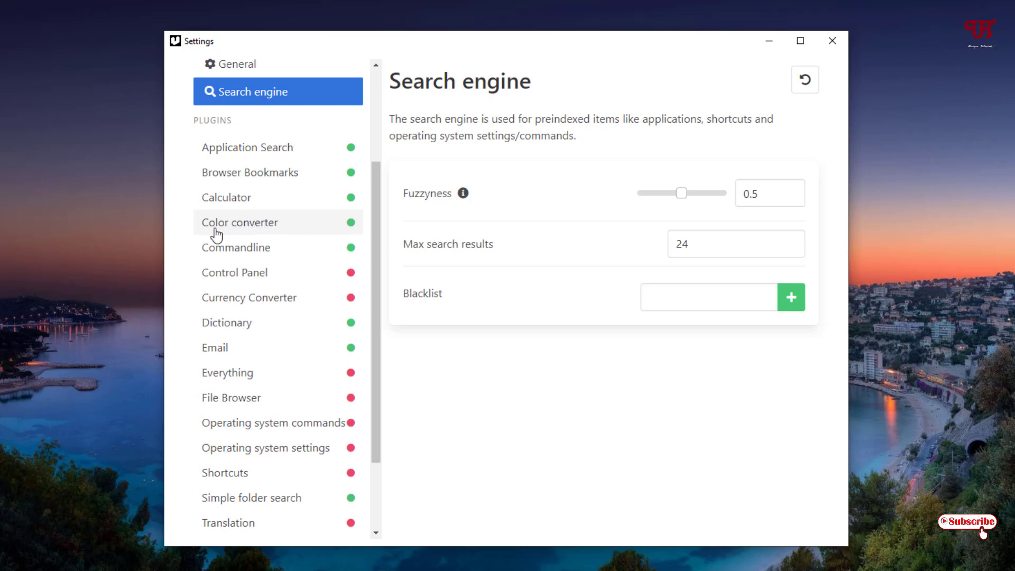
pyautogui.moveTo(374, 261); pyautogui.dragTo(380, 297)
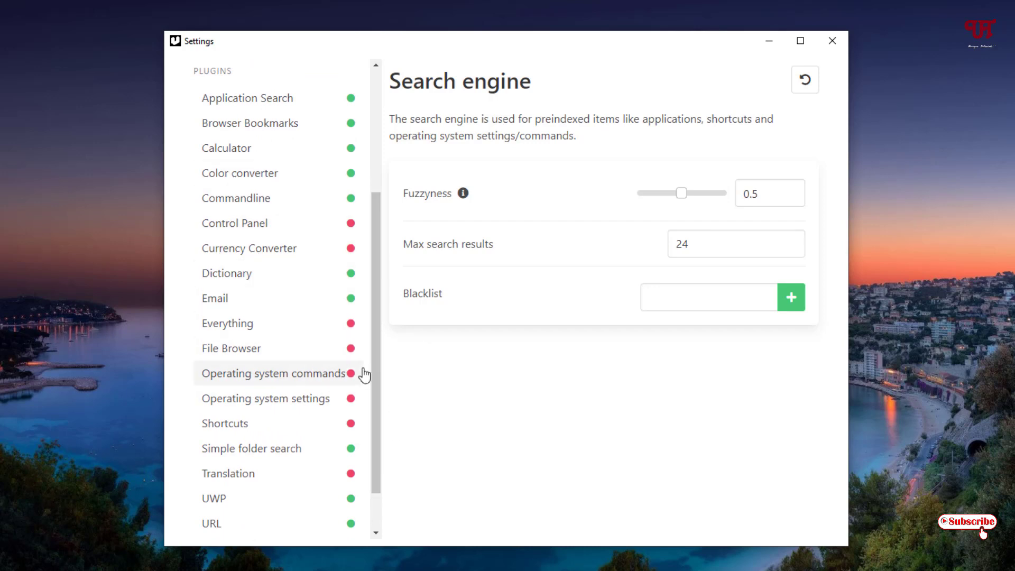
pyautogui.moveTo(372, 354); pyautogui.dragTo(372, 402)
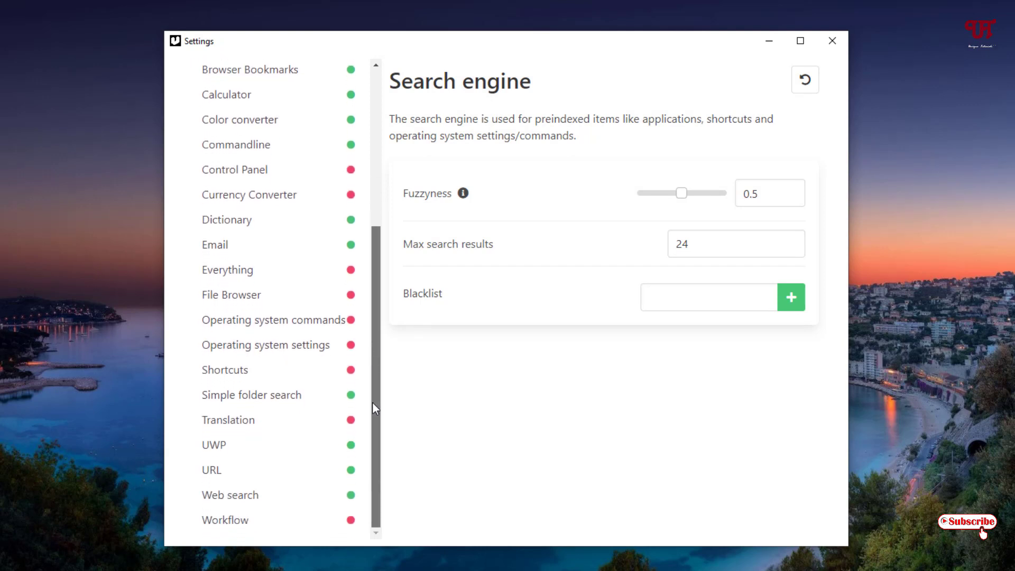
# Open the Simple folder search plugin page, then check the PC's drives in This PC and close it.
pyautogui.click(254, 406)
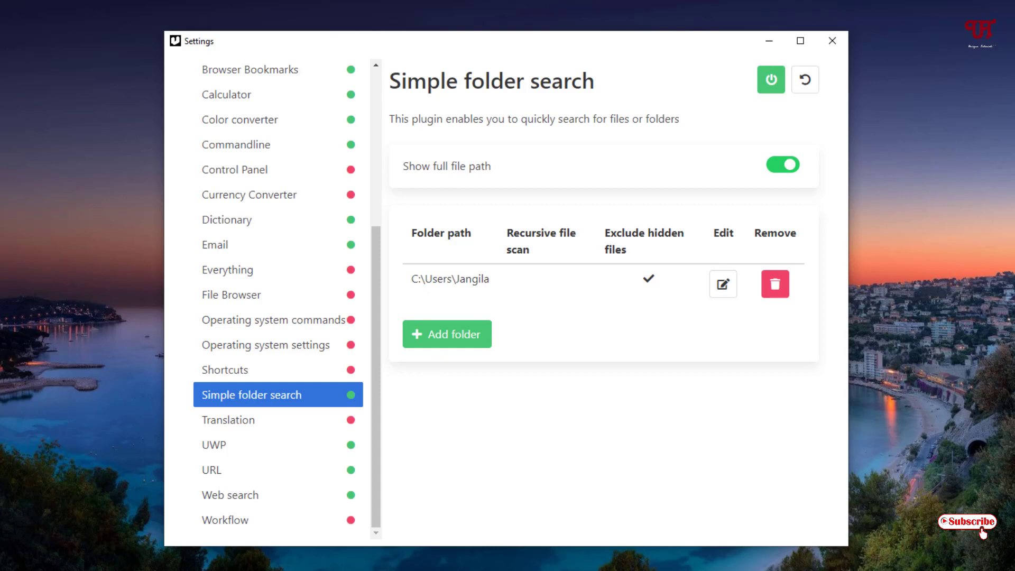
pyautogui.press('super+e')
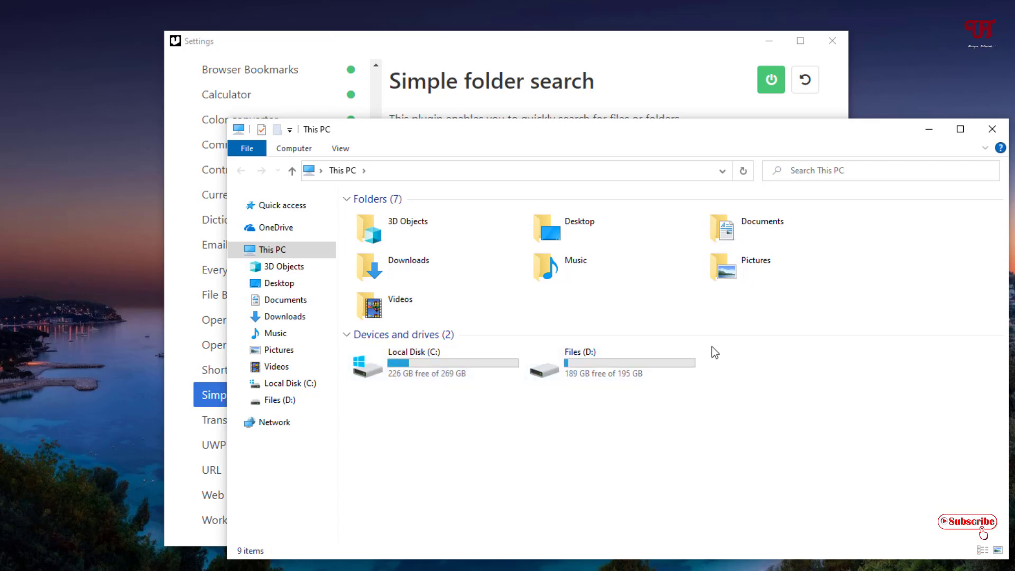
pyautogui.moveTo(893, 132); pyautogui.dragTo(863, 373)
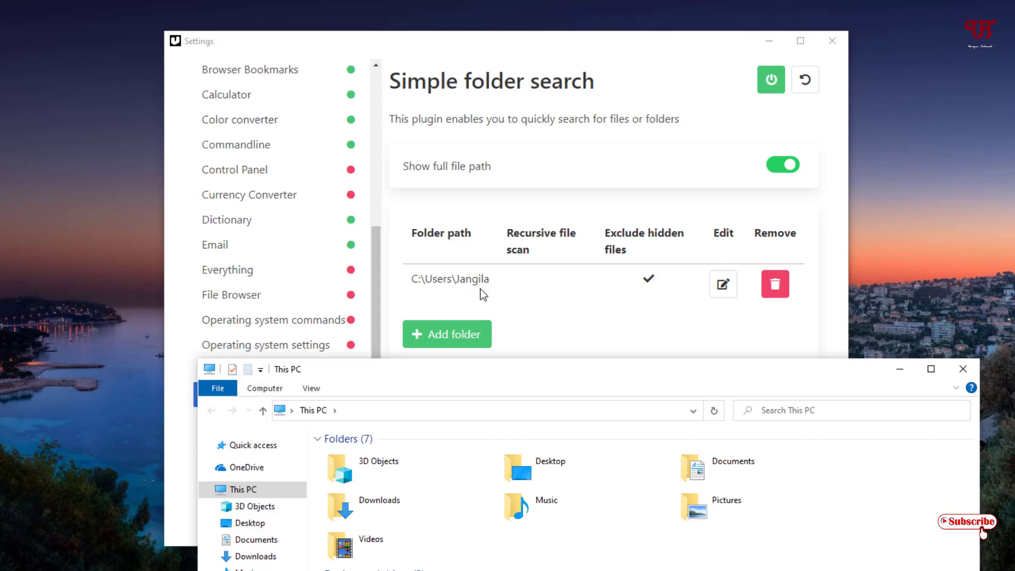
pyautogui.moveTo(538, 375); pyautogui.dragTo(593, 171)
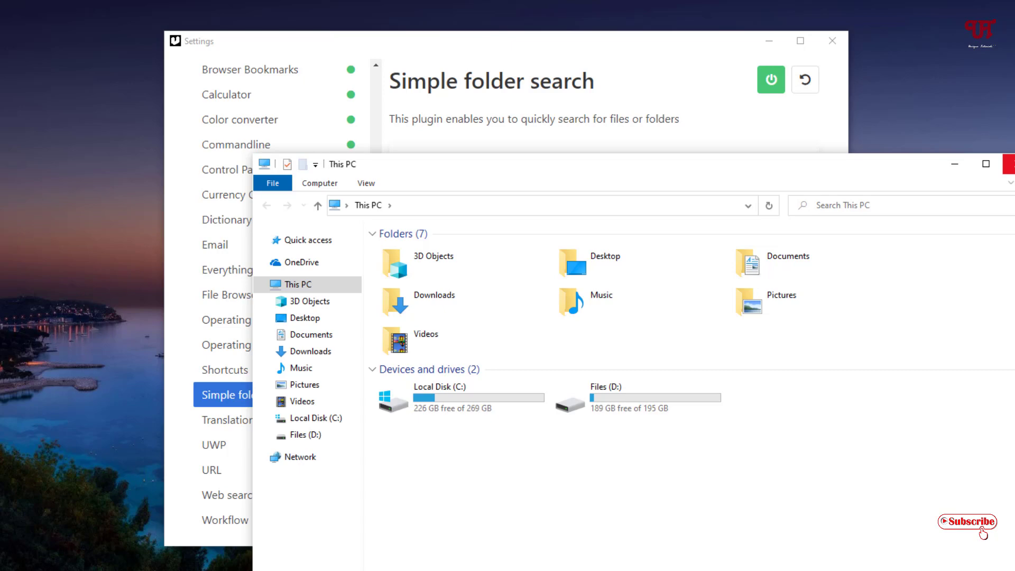
pyautogui.click(1008, 164)
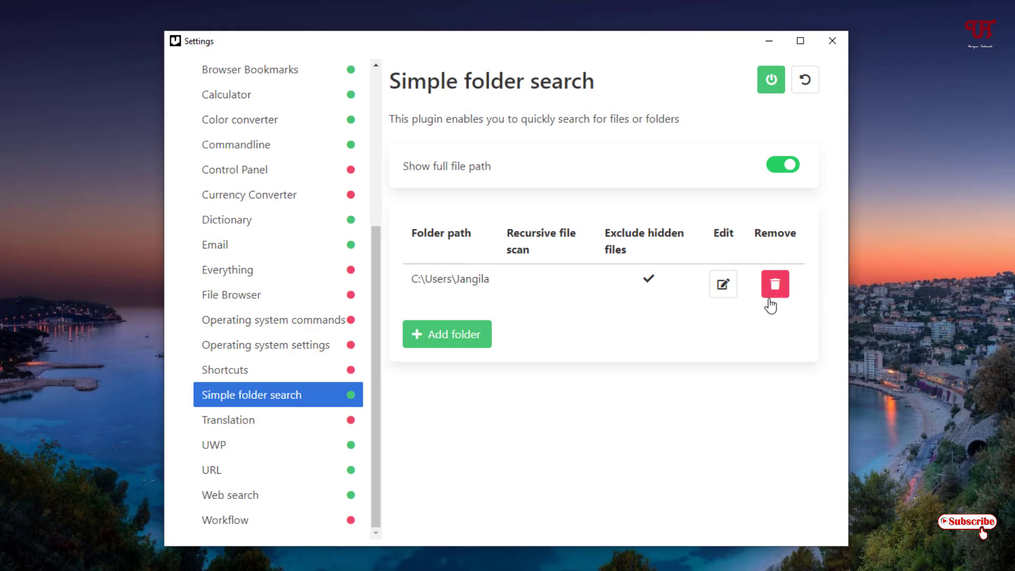
# Add the whole Files (D:) drive as a new indexed folder and save it.
pyautogui.click(446, 346)
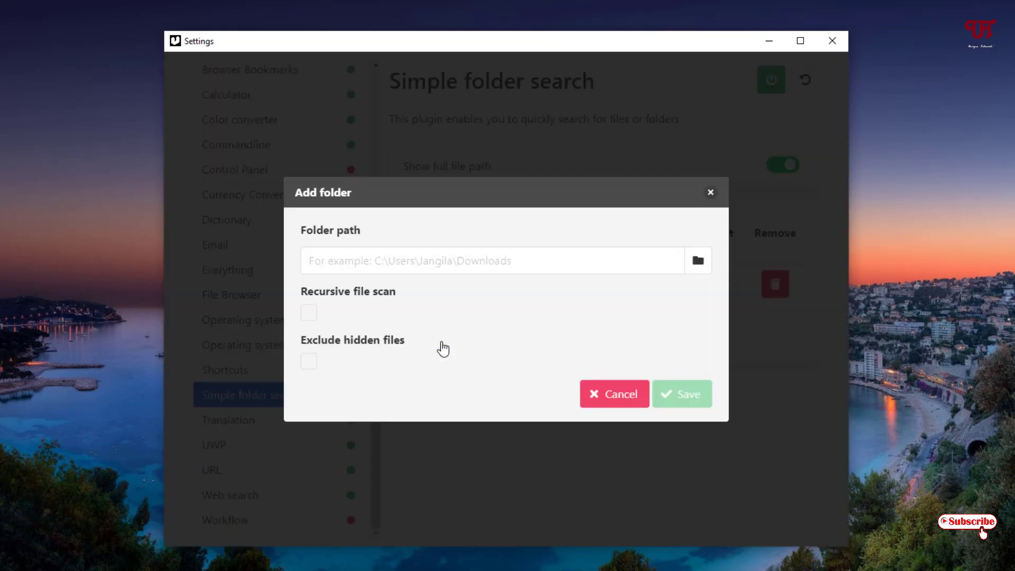
pyautogui.click(691, 271)
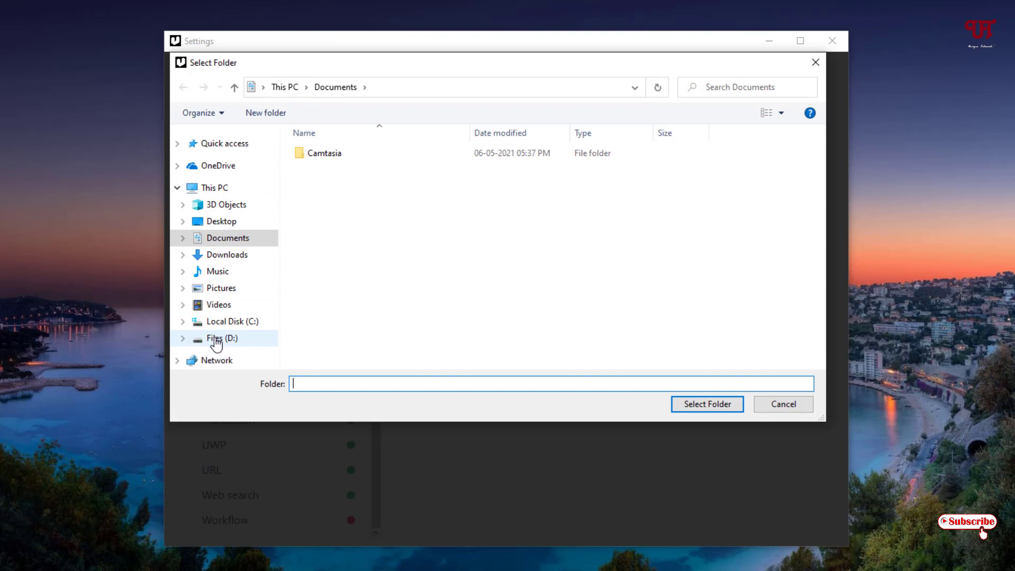
pyautogui.click(216, 344)
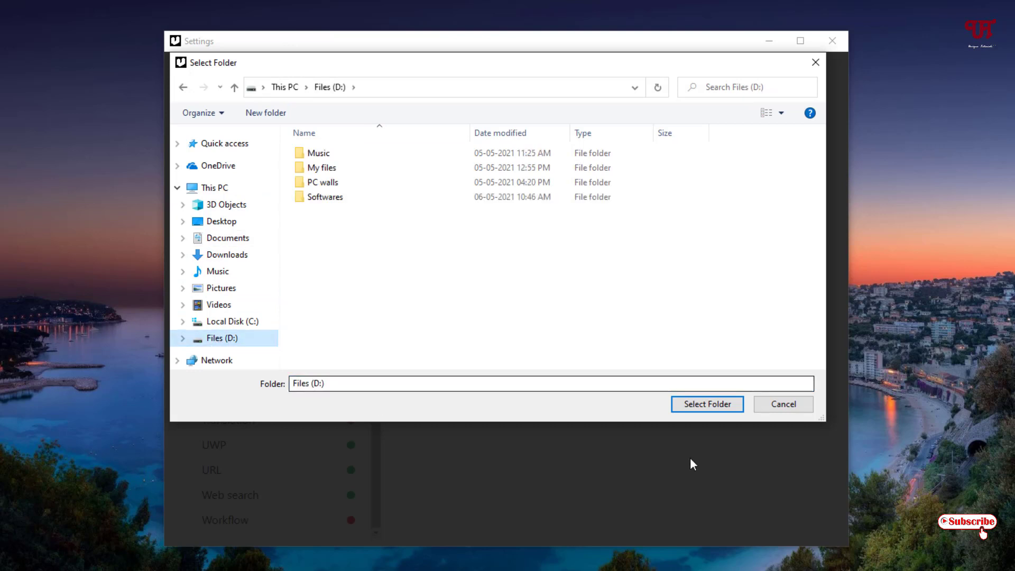
pyautogui.click(696, 406)
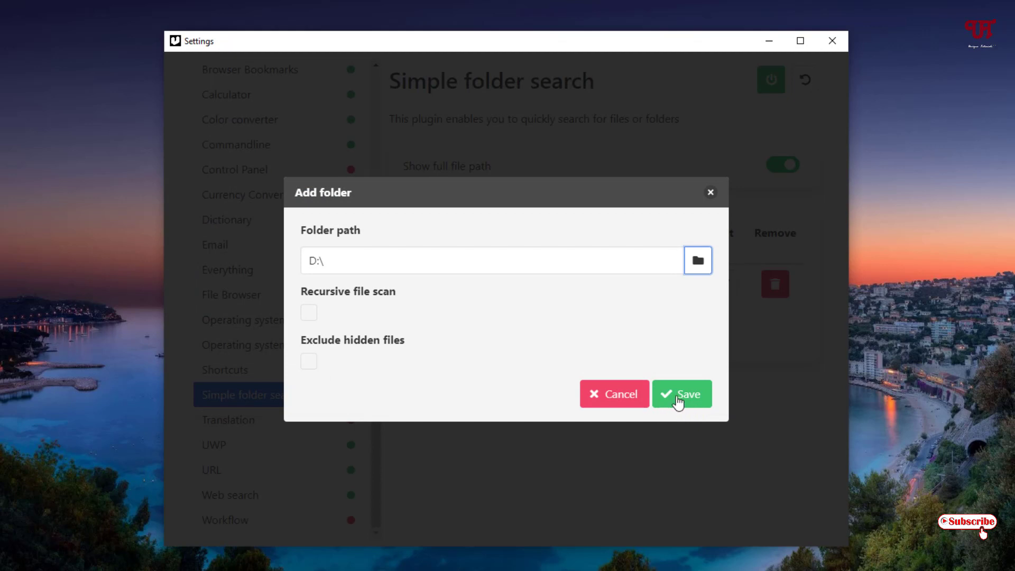
pyautogui.click(678, 403)
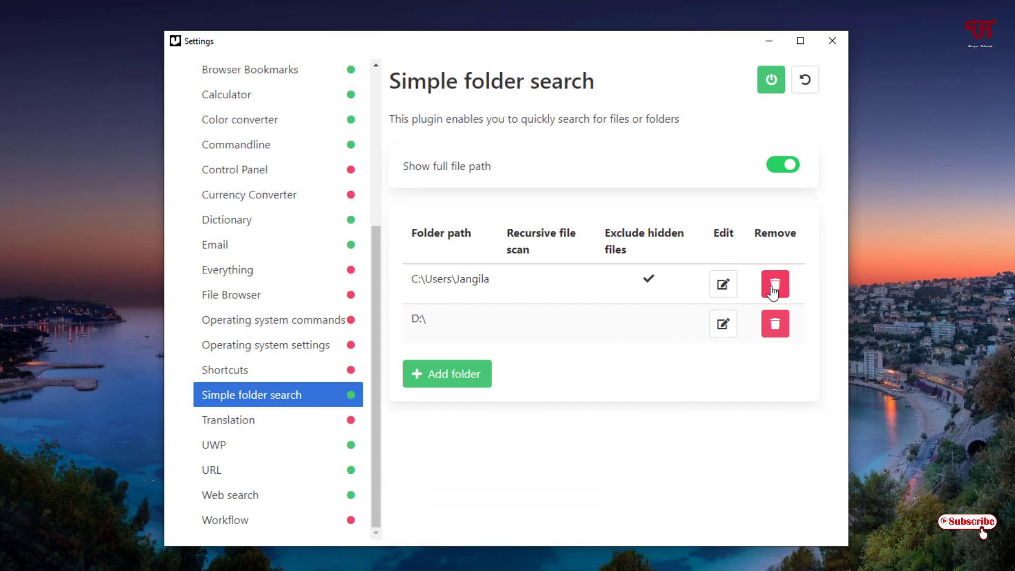
# Replace the user-profile folder entry with the whole Local Disk (C:) drive and save.
pyautogui.click(725, 289)
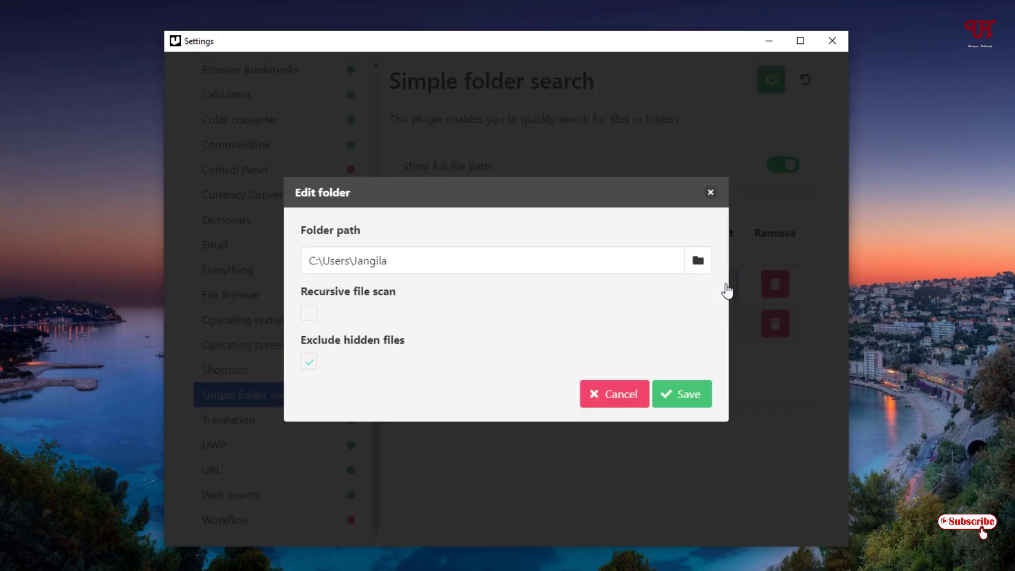
pyautogui.click(698, 261)
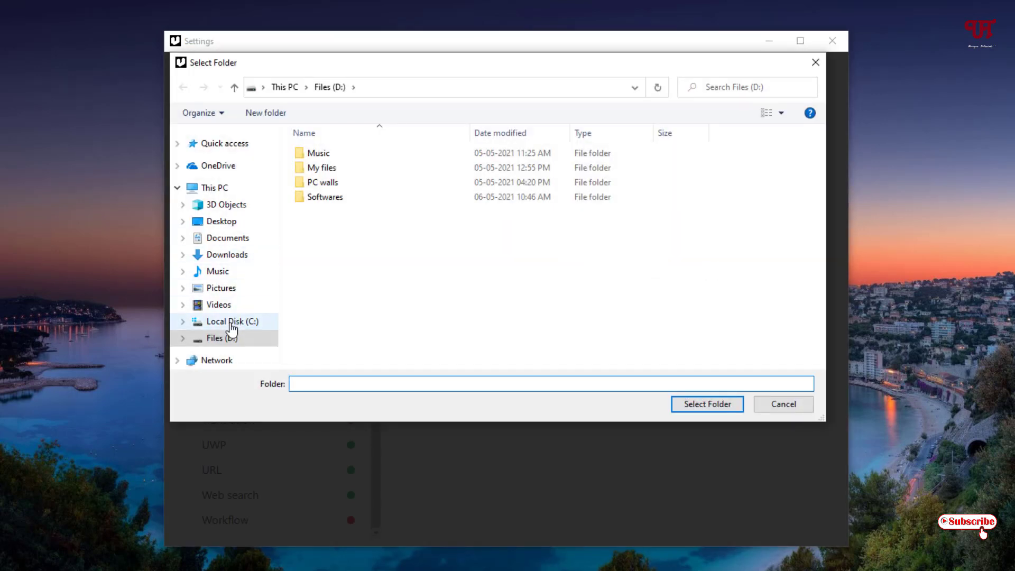
pyautogui.click(231, 323)
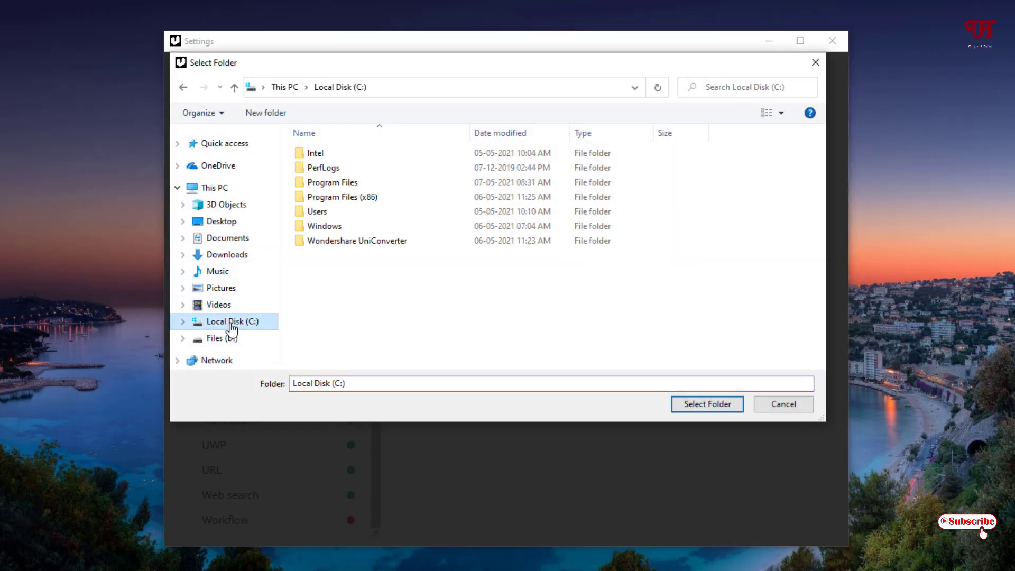
pyautogui.click(698, 410)
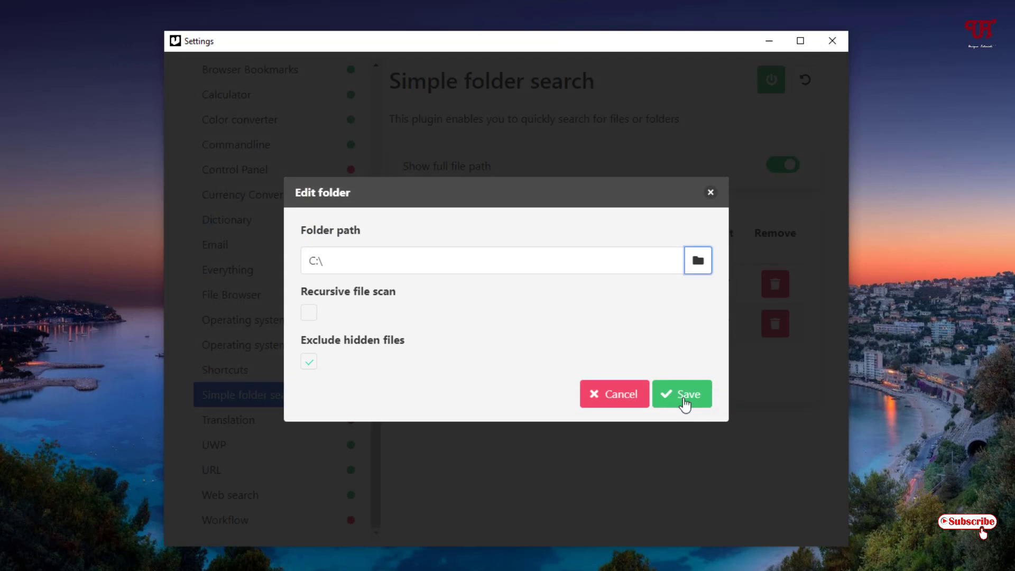
pyautogui.click(685, 401)
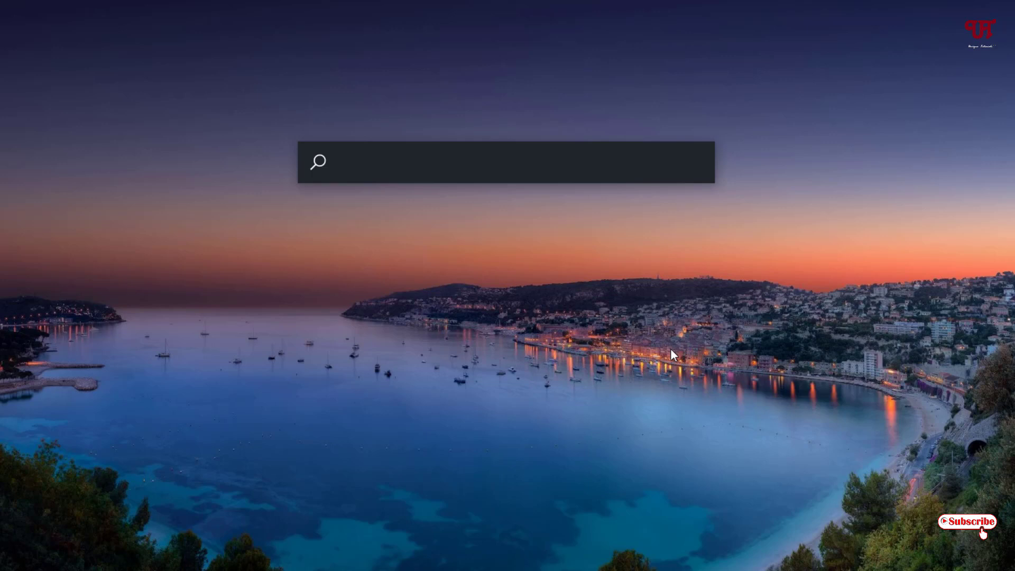
# Search 'pc' in the ueli launcher and open This PC in File Explorer.
pyautogui.write('pc')
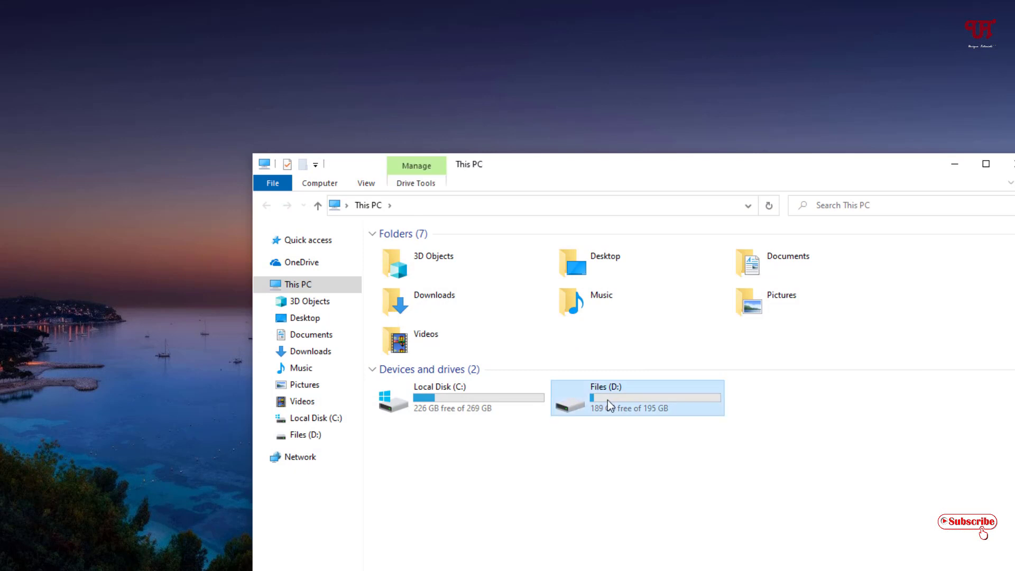
# Open the Files (D:) drive, select the PC walls folder, then close File Explorer.
pyautogui.doubleClick(608, 400)
pyautogui.click(402, 283)
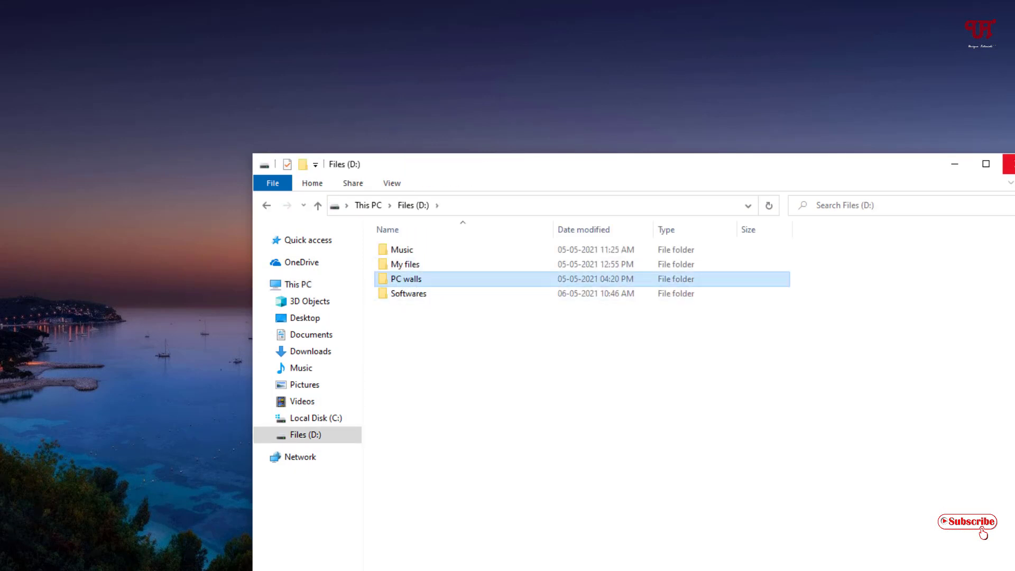
pyautogui.click(1008, 164)
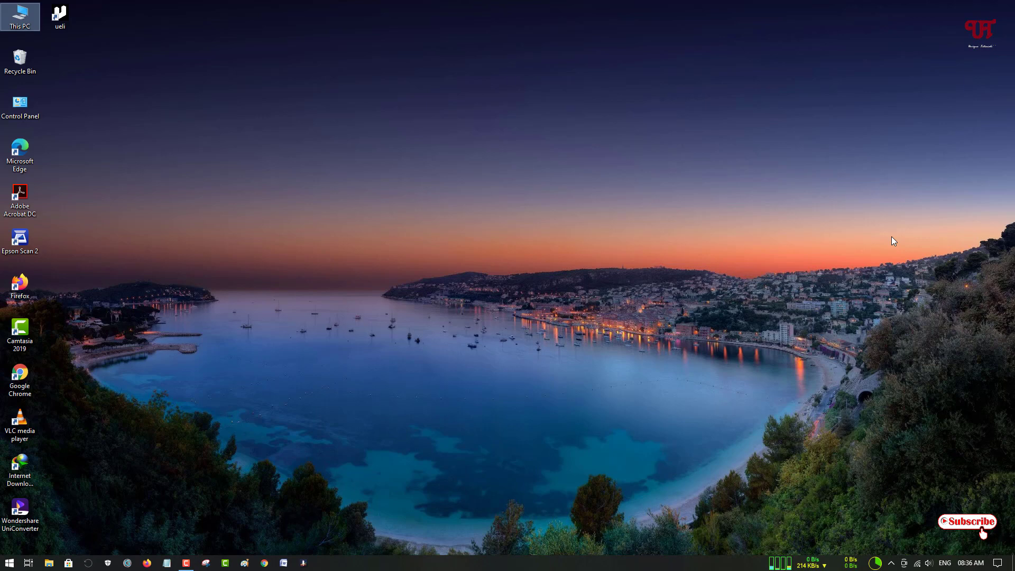
pyautogui.hotkey('alt', 'space')
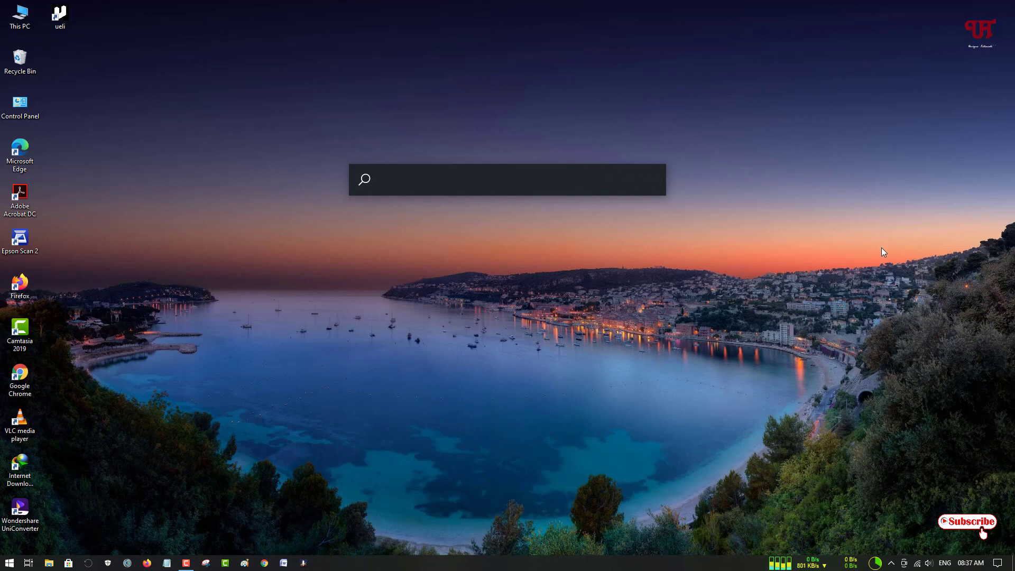
pyautogui.press('Escape')
pyautogui.click(795, 234)
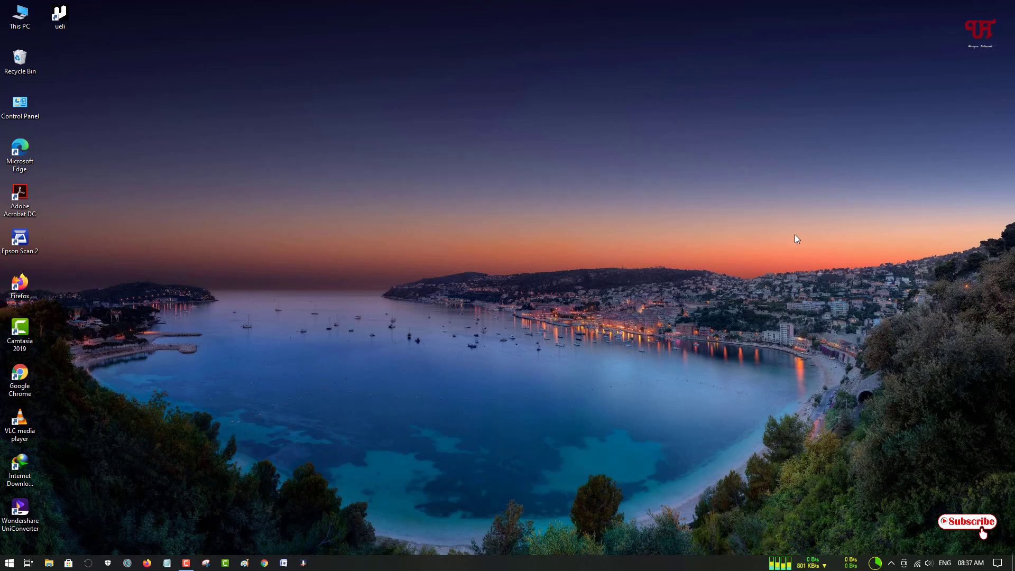